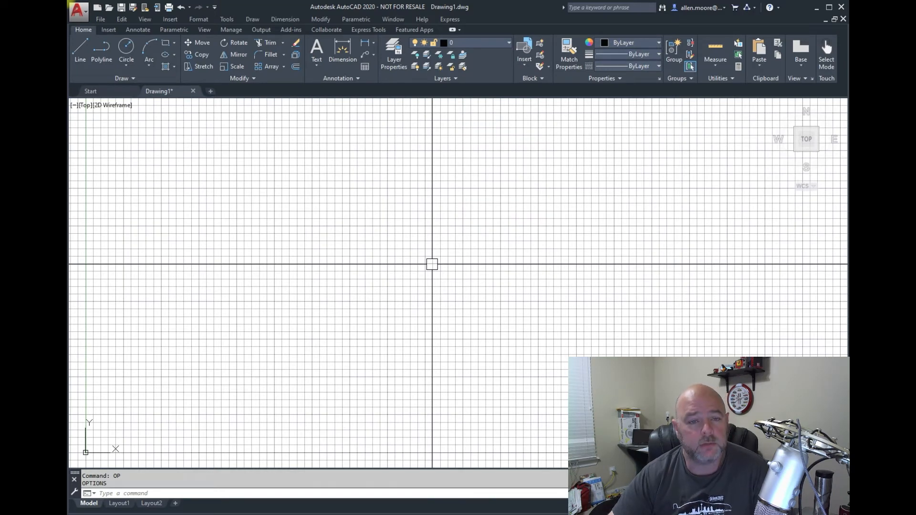
# - Export the Cadd Crazy 01 profile as "Cadd Crazy 01" to the Documents subfolder CADD_Crazy > Templates > Profile
pyautogui.write('OP')
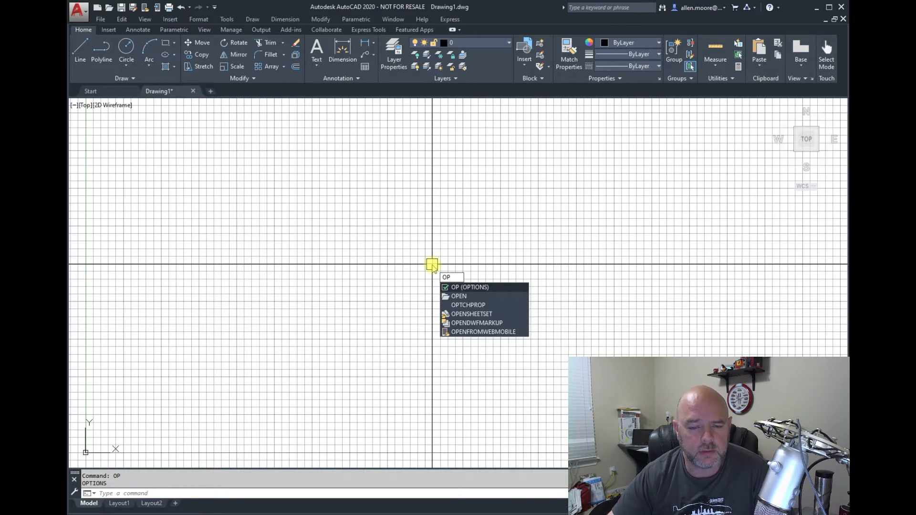
pyautogui.press('Return')
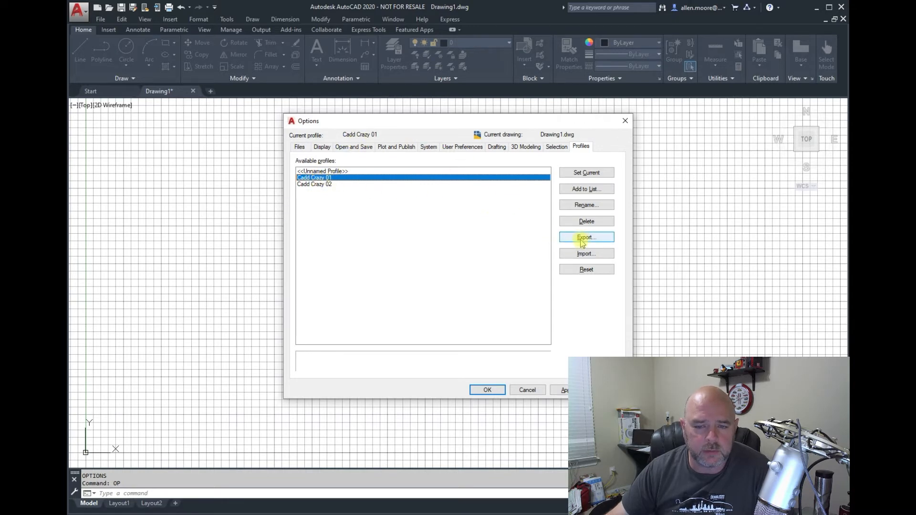
pyautogui.click(581, 239)
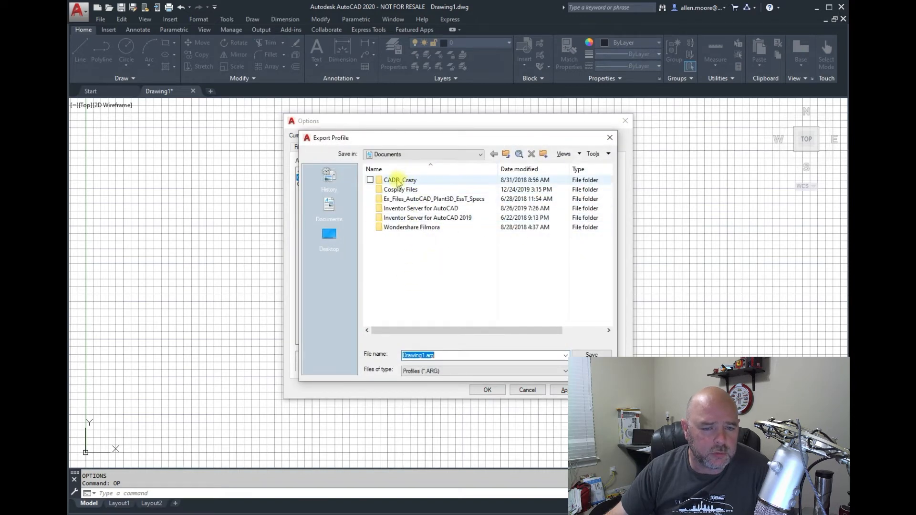
pyautogui.doubleClick(397, 181)
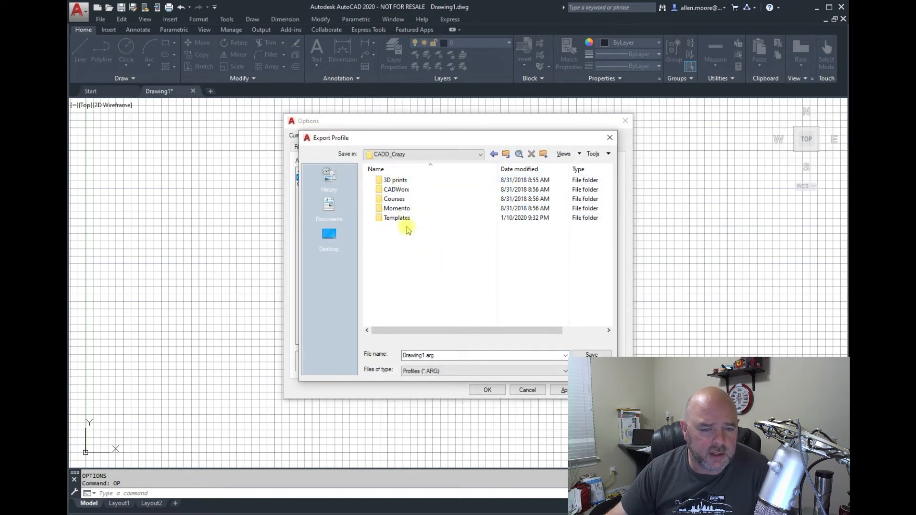
pyautogui.doubleClick(403, 218)
pyautogui.doubleClick(395, 182)
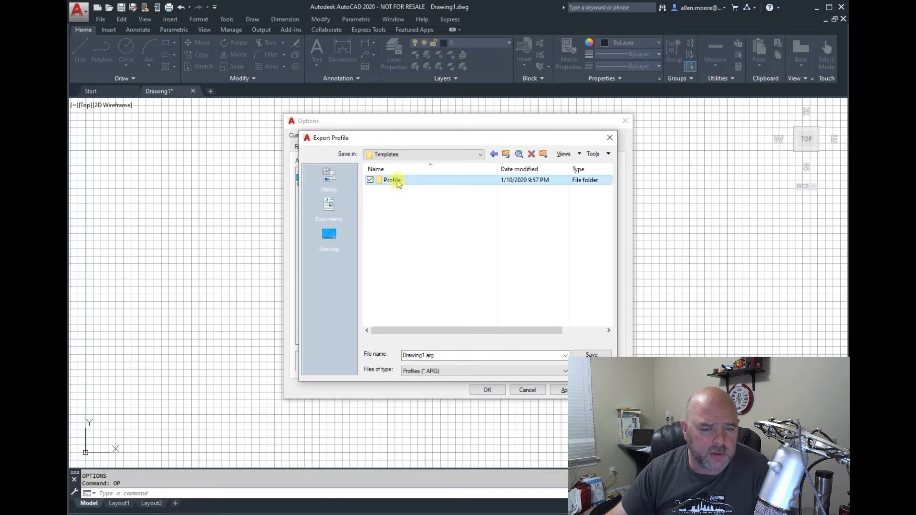
pyautogui.doubleClick(441, 353)
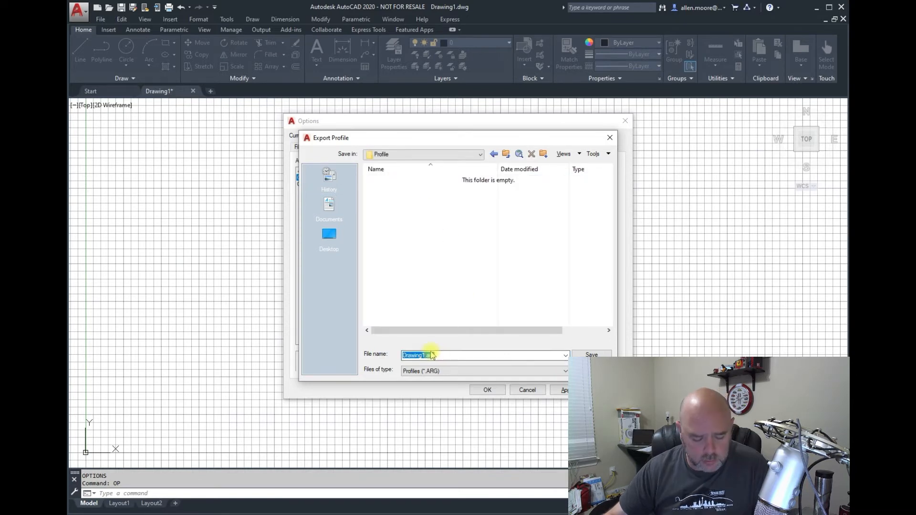
pyautogui.write('c')
pyautogui.press('BackSpace')
pyautogui.write('Cadd Crazy 01')
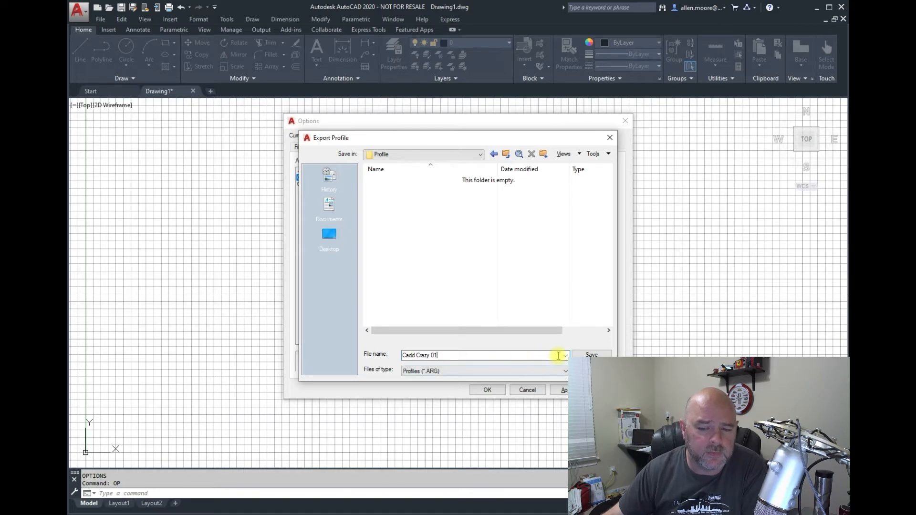
pyautogui.click(591, 354)
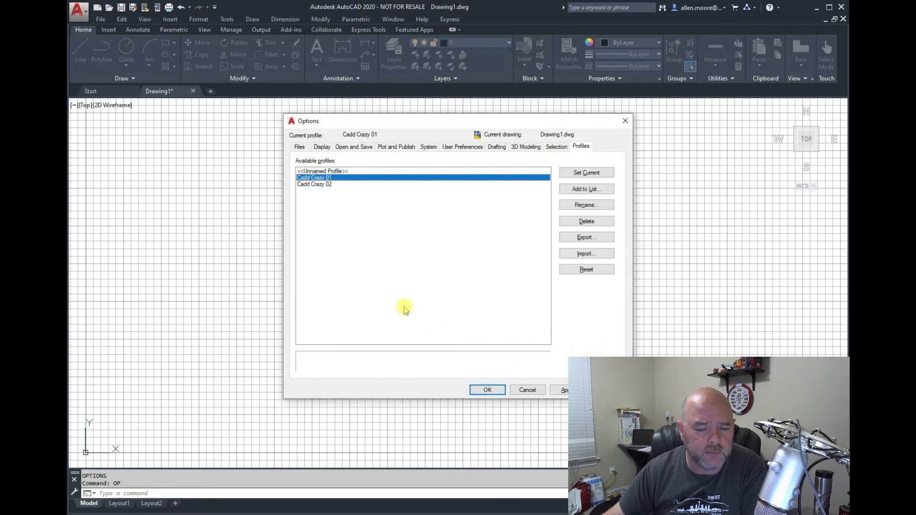
# - Export the Cadd Crazy 02 profile as "Cadd Crazy 02" to the same CADD_Crazy > Templates > Profile folder
pyautogui.click(315, 185)
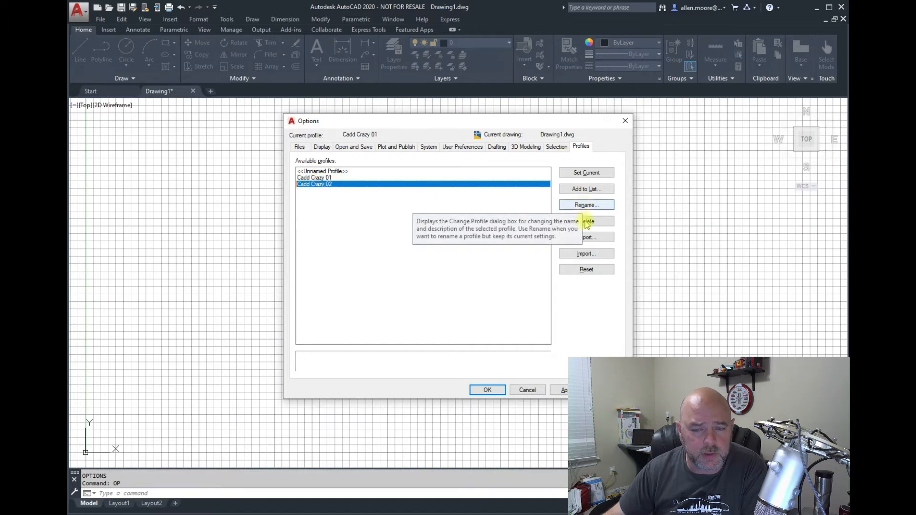
pyautogui.click(594, 241)
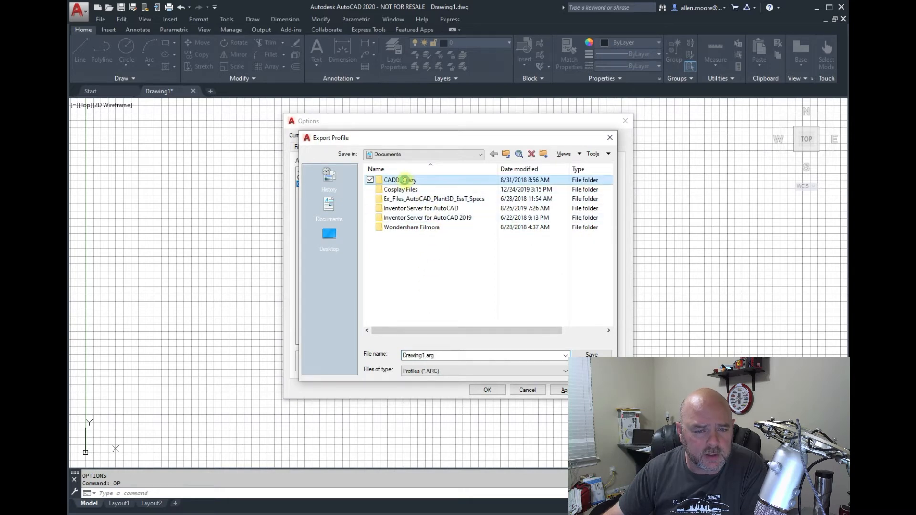
pyautogui.doubleClick(404, 182)
pyautogui.doubleClick(388, 217)
pyautogui.doubleClick(392, 182)
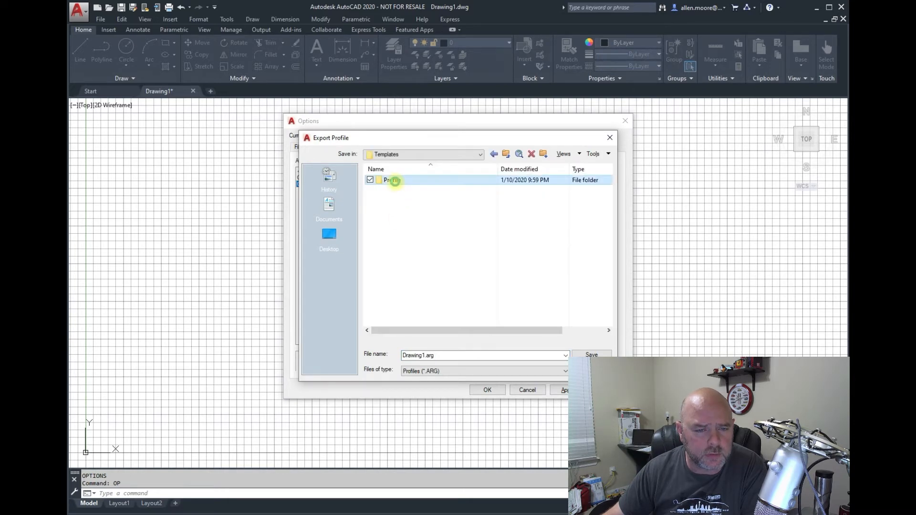
pyautogui.doubleClick(458, 357)
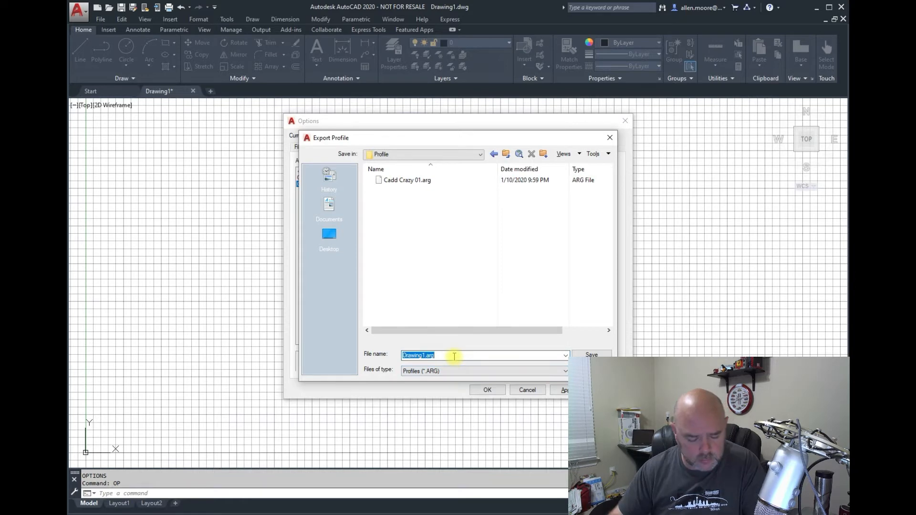
pyautogui.write('Ca')
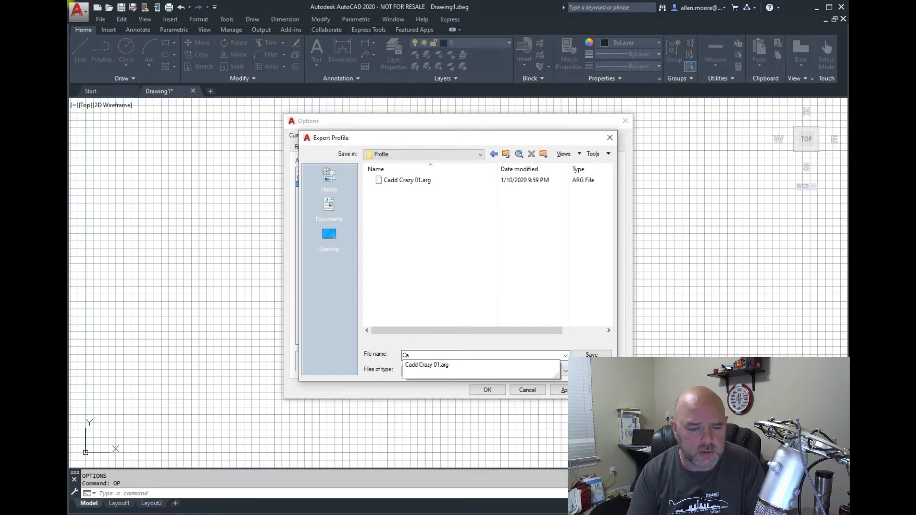
pyautogui.press('Down')
pyautogui.press('BackSpace')
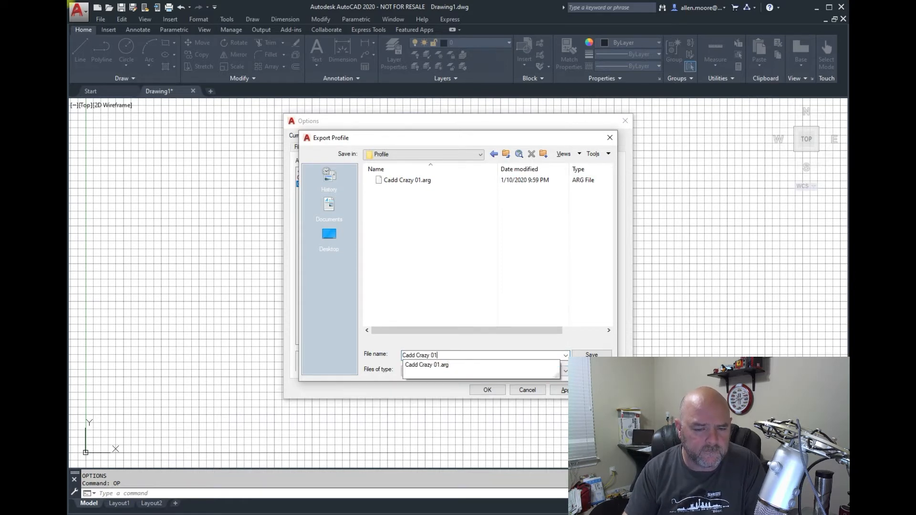
pyautogui.write('2')
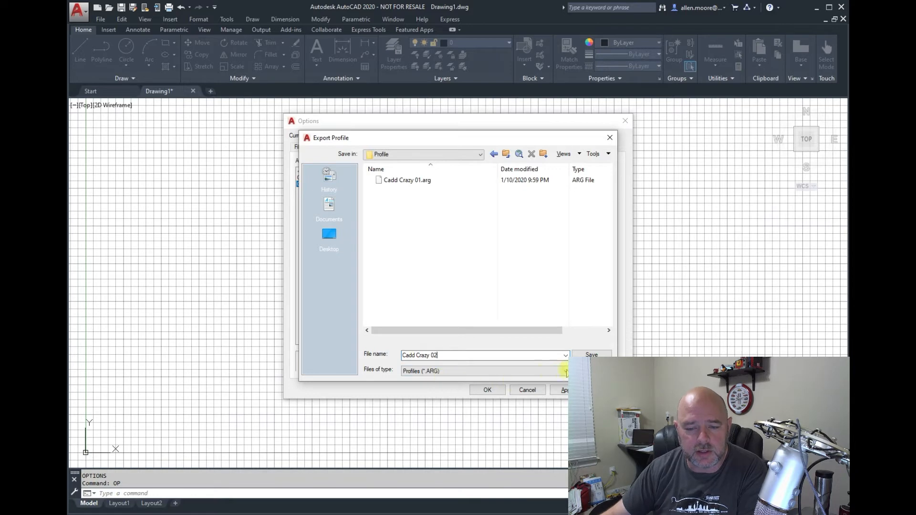
pyautogui.click(591, 354)
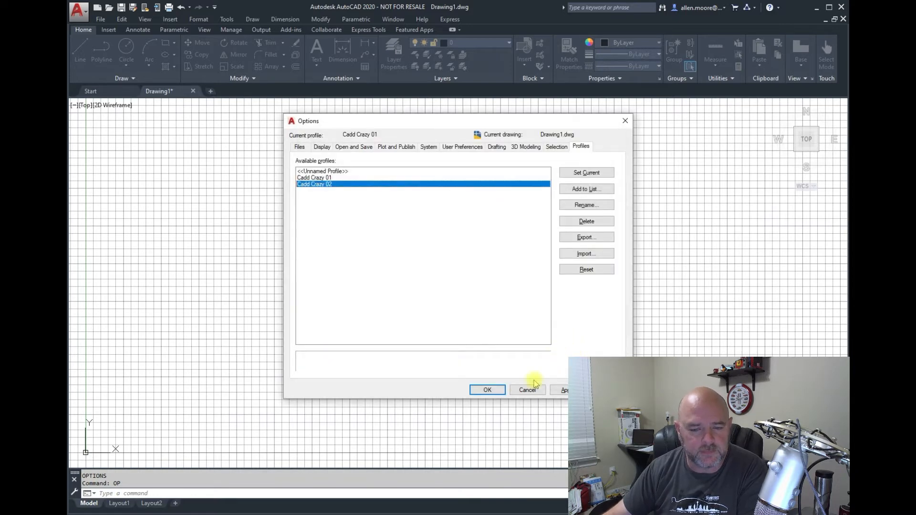
# - Make Cadd Crazy 02 the current profile and quit AutoCAD without saving Drawing1.dwg
pyautogui.doubleClick(319, 185)
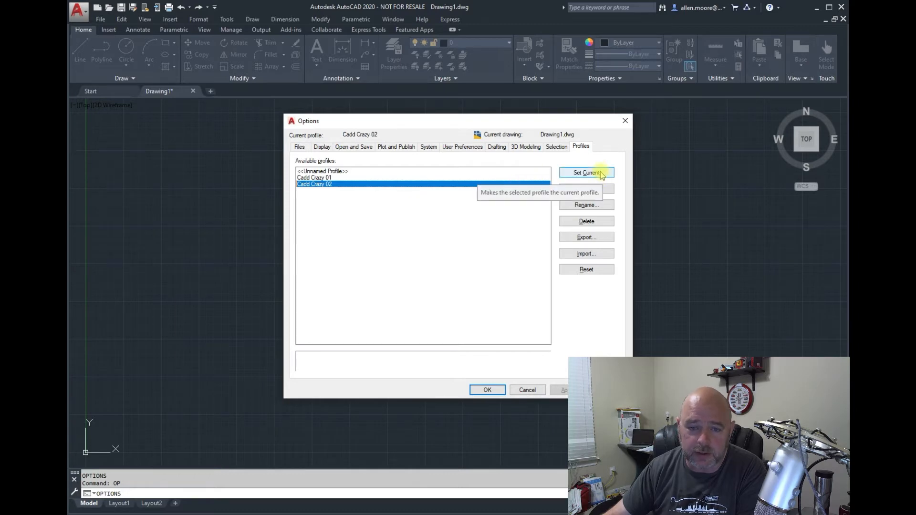
pyautogui.click(487, 390)
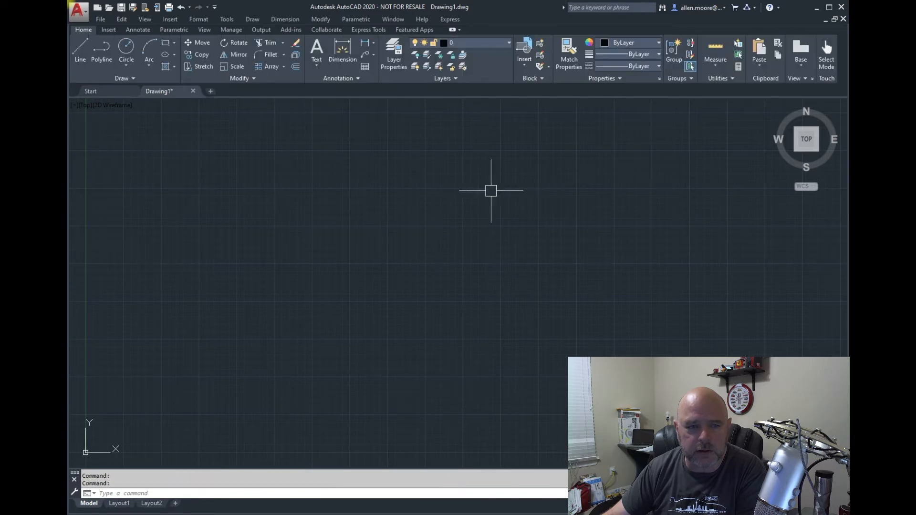
pyautogui.click(841, 6)
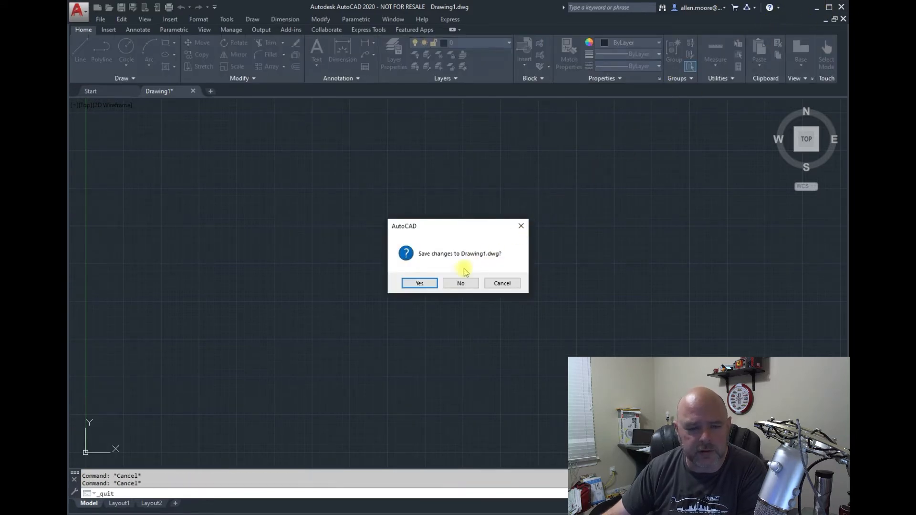
pyautogui.click(459, 283)
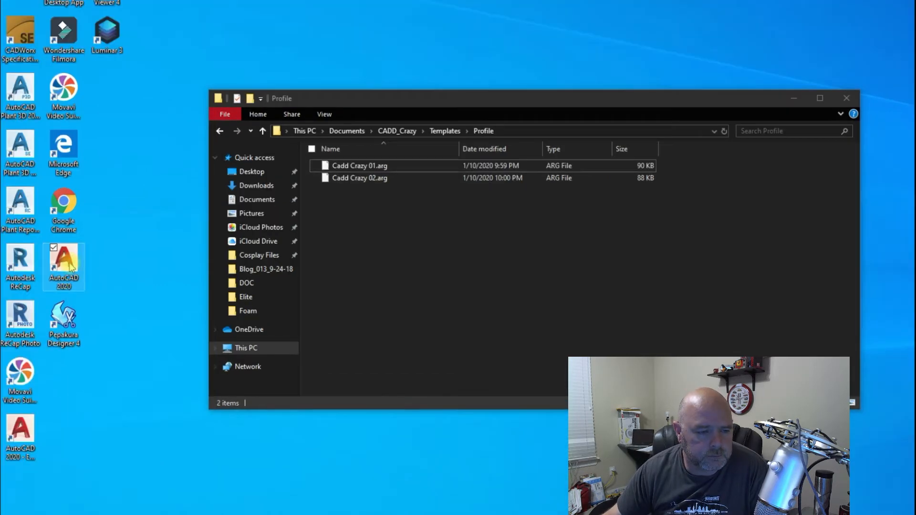
# - Open the properties of the AutoCAD 2020 desktop shortcut and append /P CADD Crazy 01 to the end of its target
pyautogui.rightClick(126, 266)
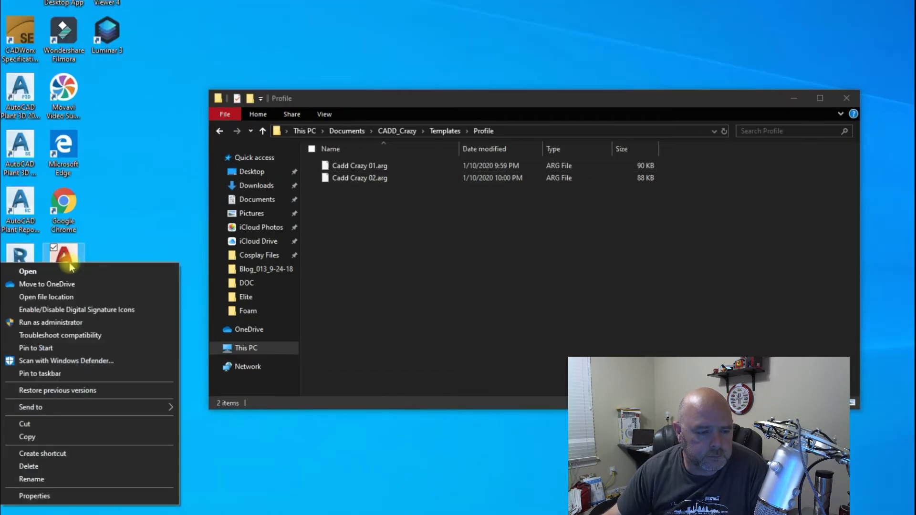
pyautogui.click(64, 497)
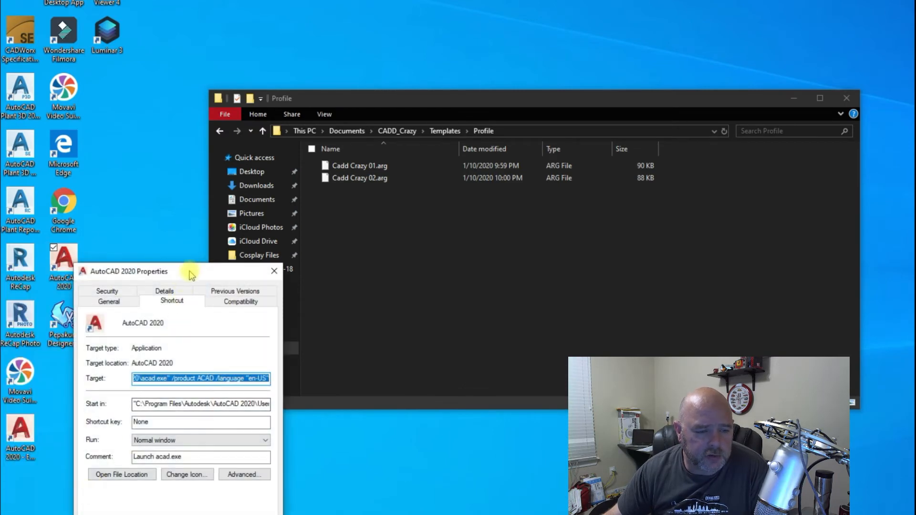
pyautogui.moveTo(193, 273); pyautogui.dragTo(203, 194)
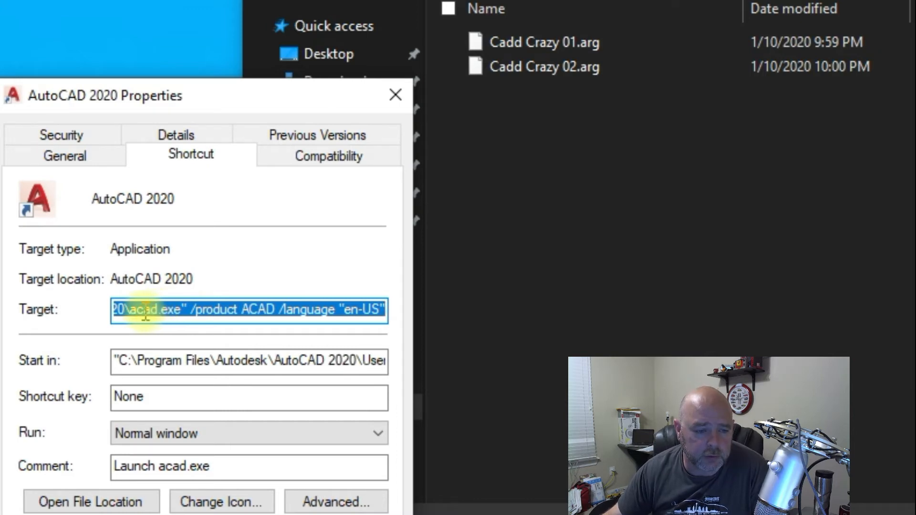
pyautogui.click(145, 315)
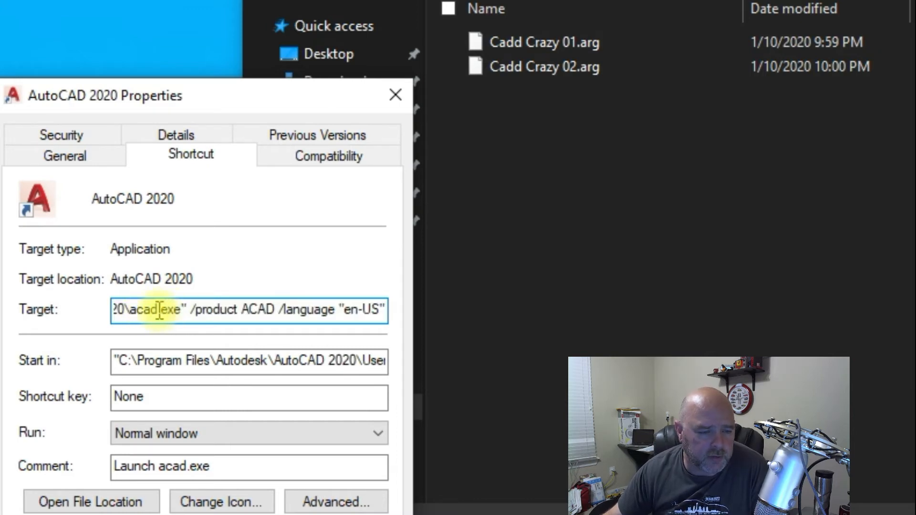
pyautogui.moveTo(159, 310); pyautogui.dragTo(420, 315)
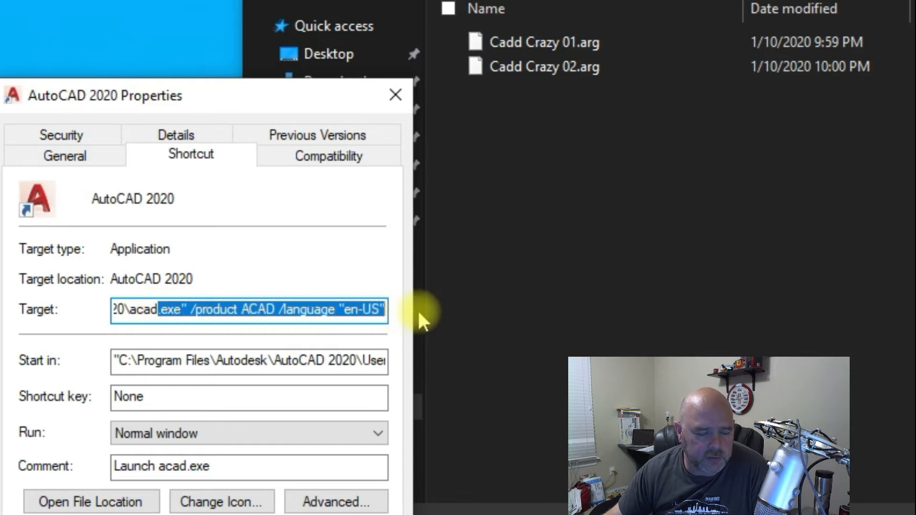
pyautogui.press('End')
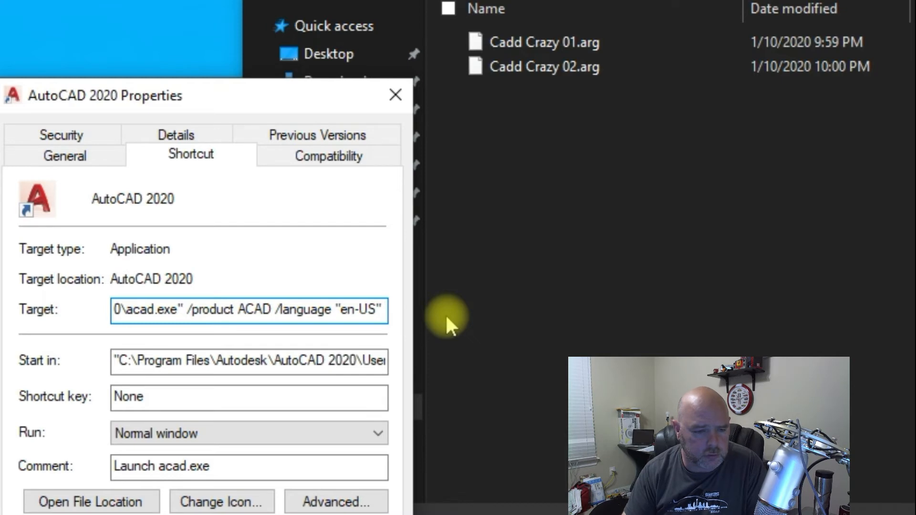
pyautogui.write('/')
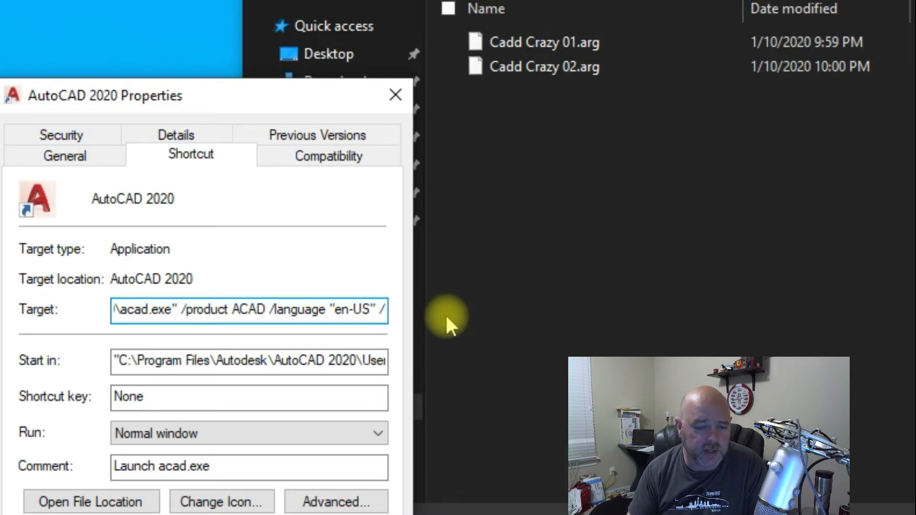
pyautogui.write('P')
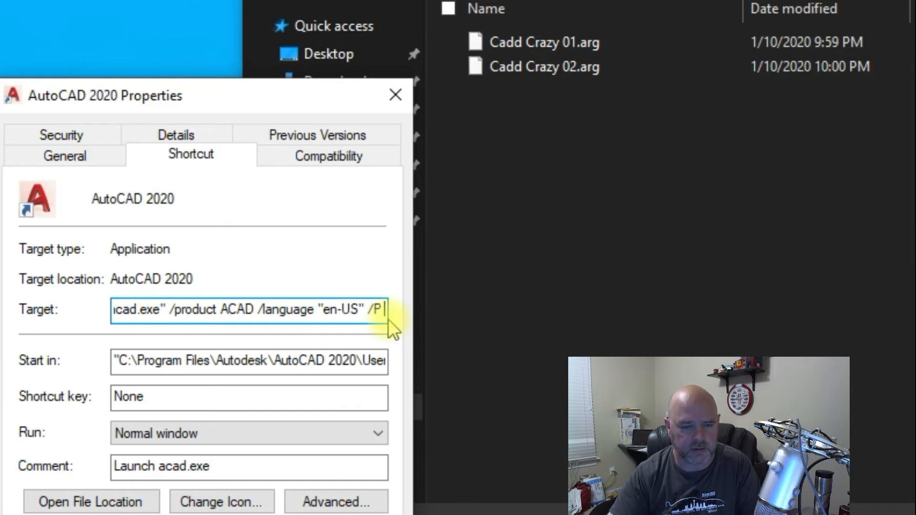
pyautogui.write('CA')
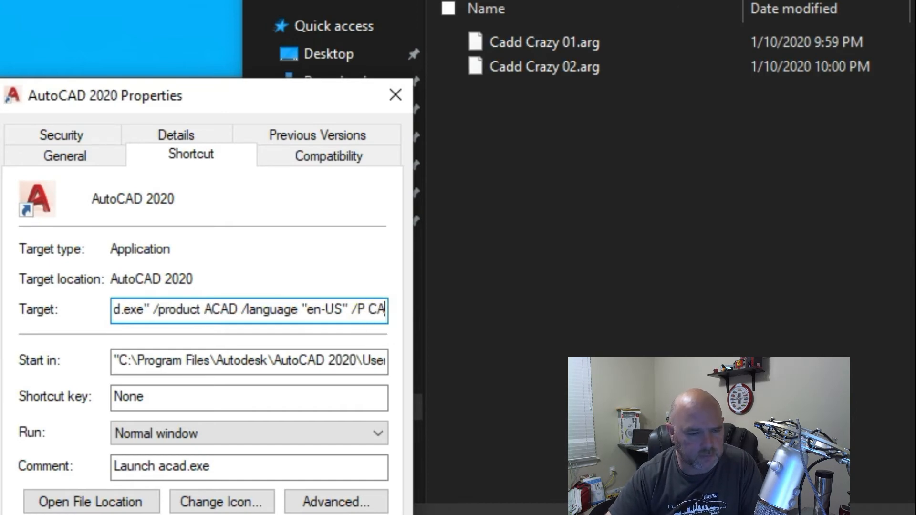
pyautogui.write('DD C')
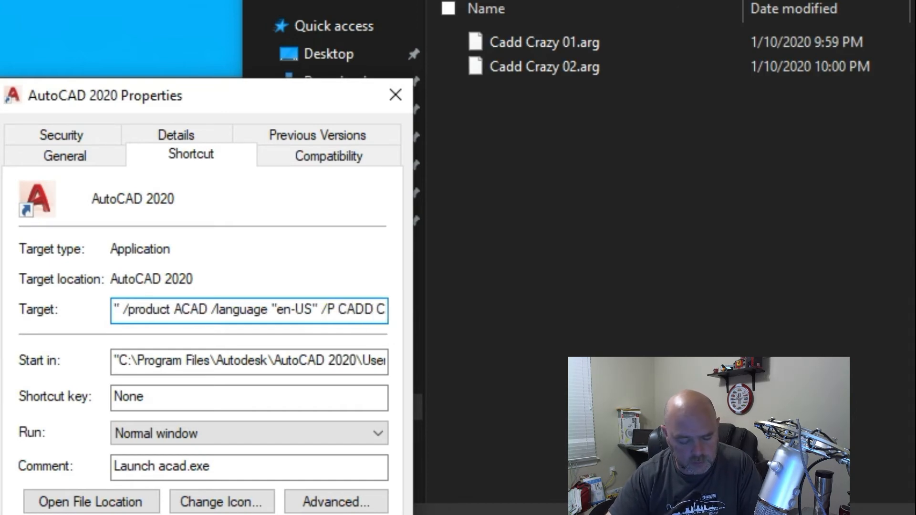
pyautogui.write('razy')
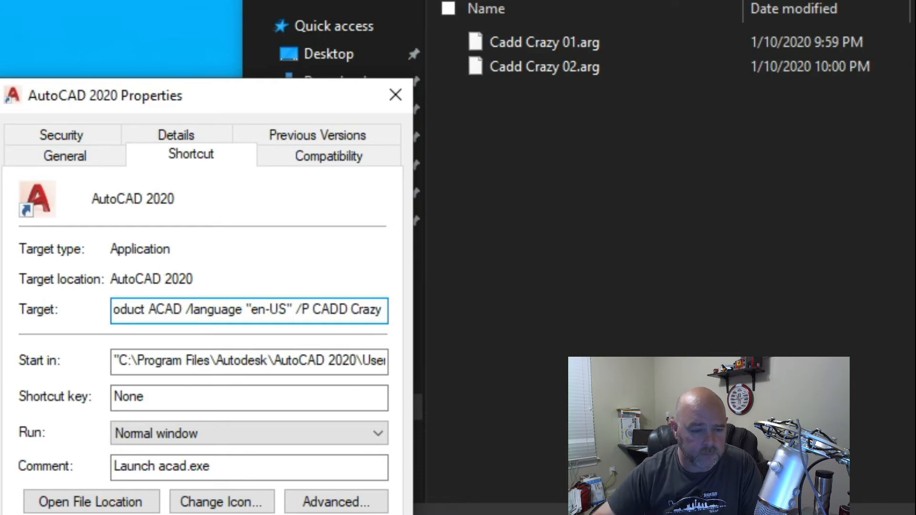
pyautogui.write(' 01')
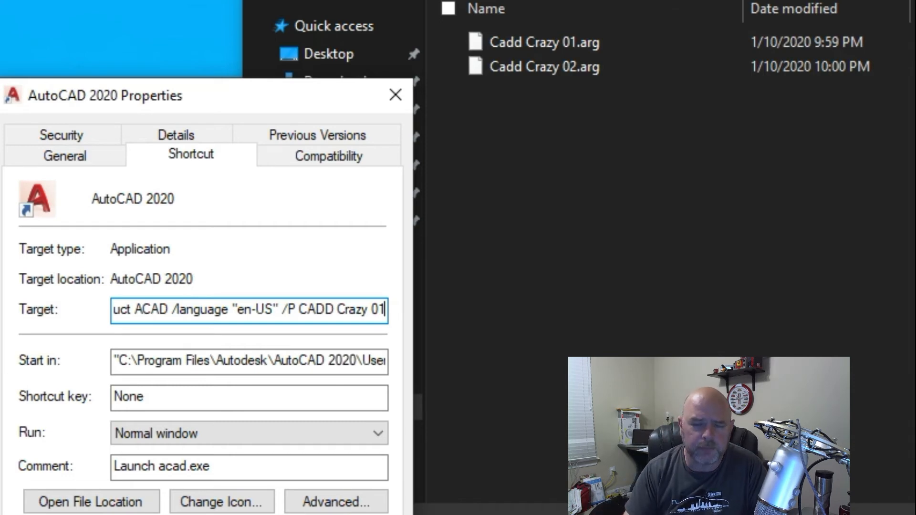
# - Enclose the profile name CADD Crazy 01 in double quotation marks within the shortcut's target
pyautogui.write('"')
pyautogui.press('Left')
pyautogui.press('Left')
pyautogui.press('Left')
pyautogui.press('Left')
pyautogui.press('Left')
pyautogui.press('Left')
pyautogui.press('Left')
pyautogui.press('Left')
pyautogui.press('Left')
pyautogui.press('Left')
pyautogui.press('Left')
pyautogui.press('Left')
pyautogui.press('Left')
pyautogui.press('Left')
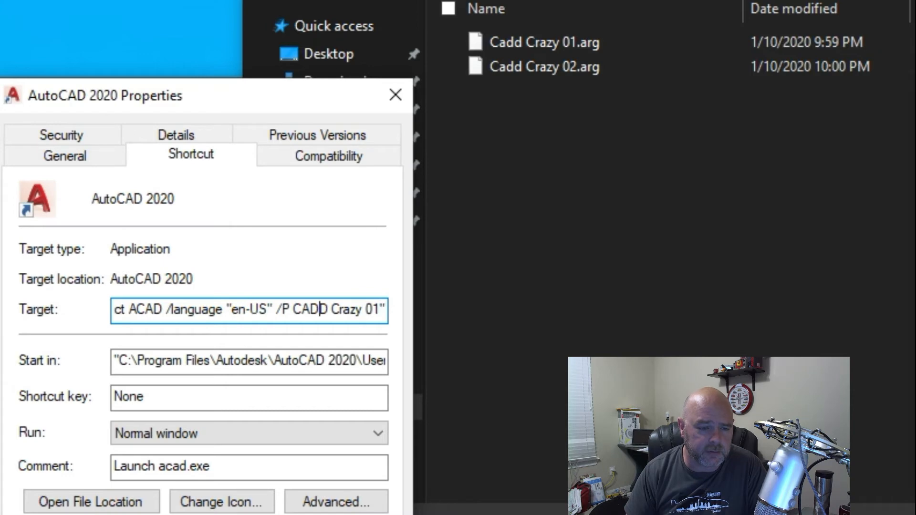
pyautogui.write('"')
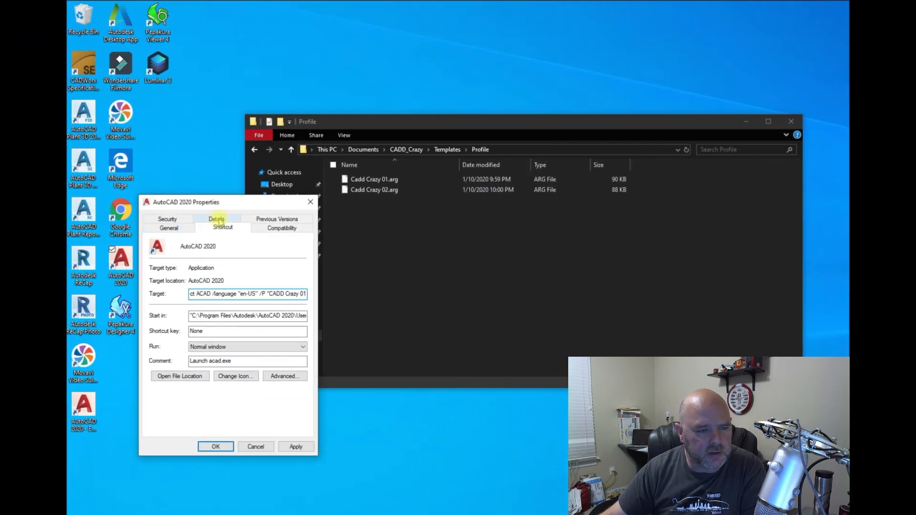
pyautogui.click(204, 192)
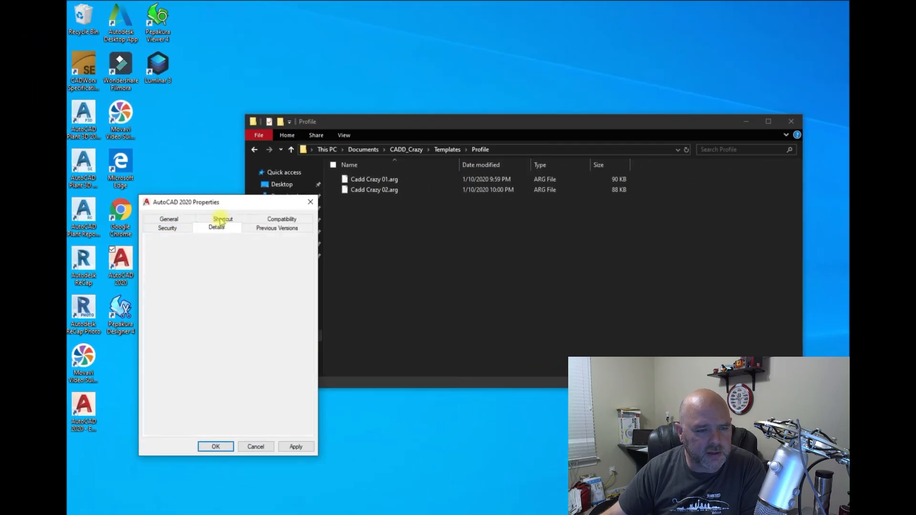
# - Accept the shortcut's properties and rename the AutoCAD 2020 desktop shortcut to CADD Crazy Profile
pyautogui.click(168, 228)
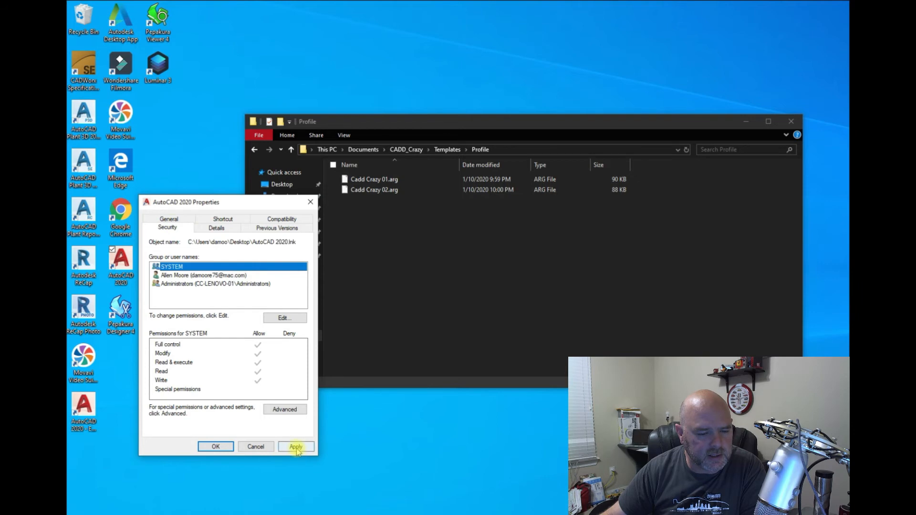
pyautogui.click(216, 447)
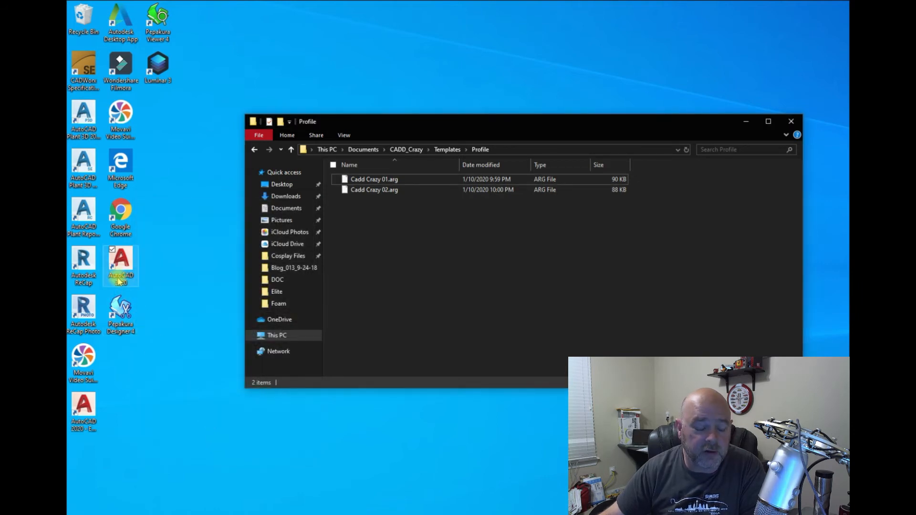
pyautogui.rightClick(118, 281)
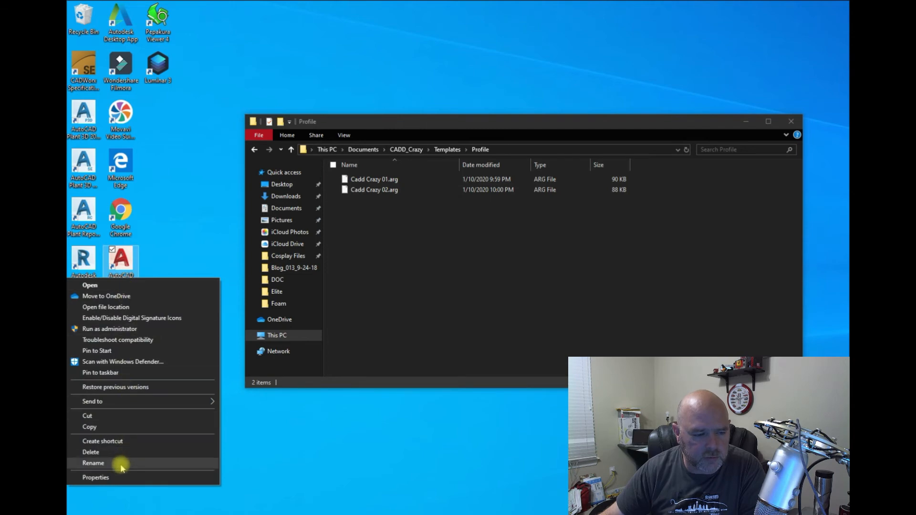
pyautogui.click(93, 463)
pyautogui.write('C')
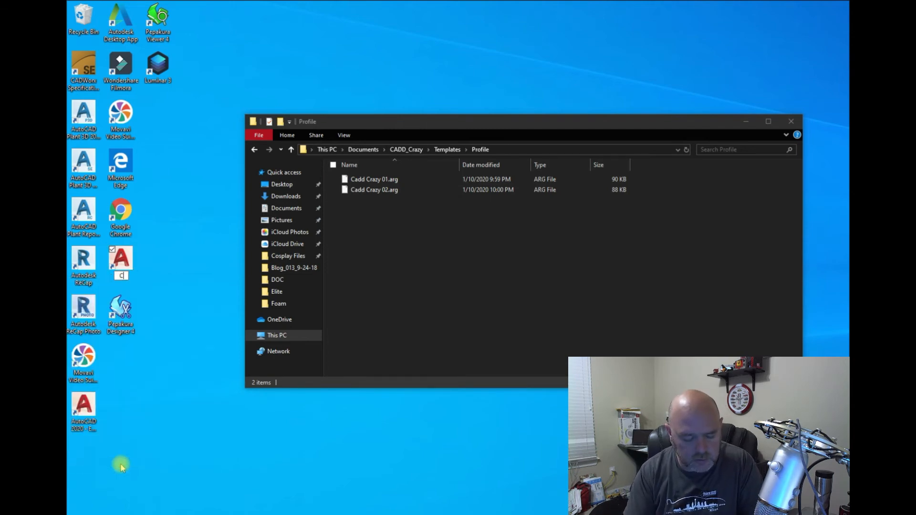
pyautogui.write('ADD Cr')
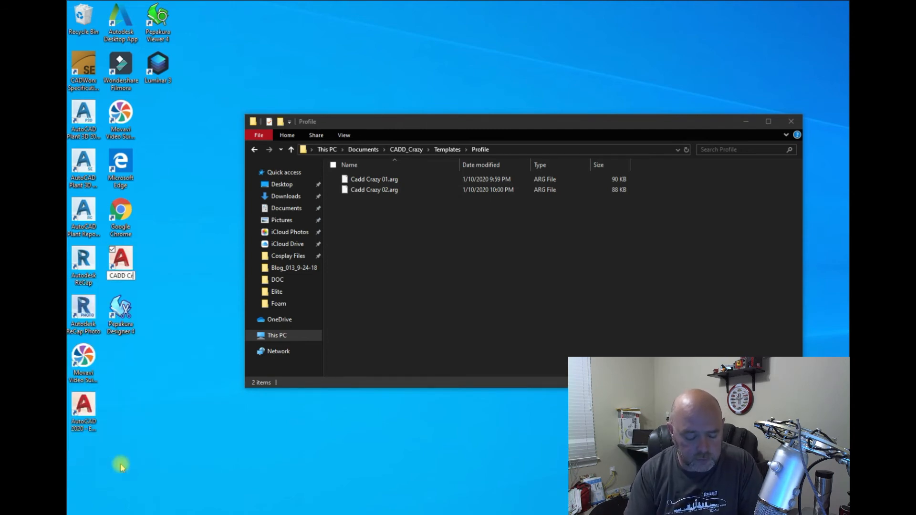
pyautogui.write('azy Profile')
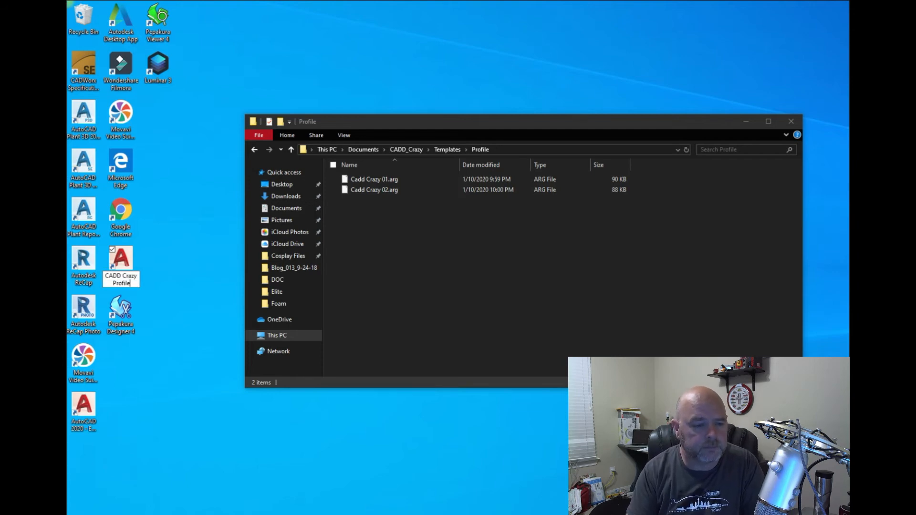
pyautogui.click(122, 465)
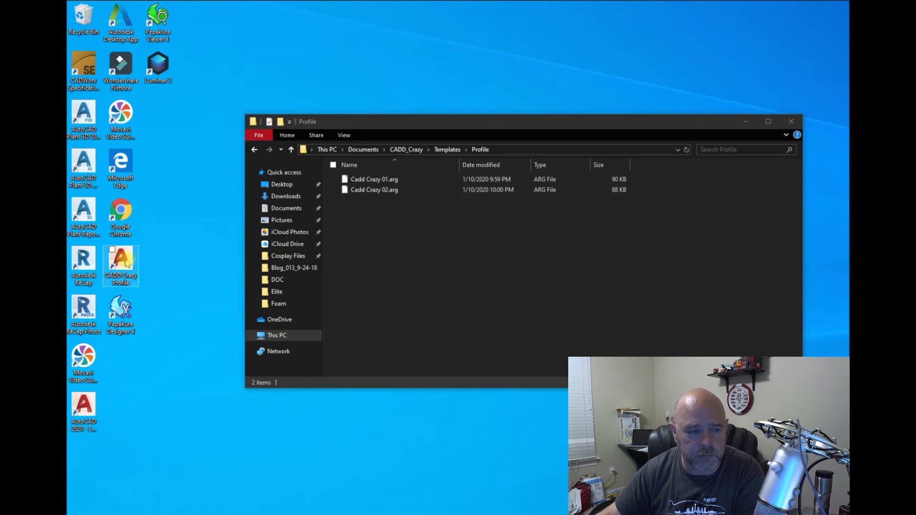
# - Launch AutoCAD from the CADD Crazy Profile shortcut and start a new drawing from the acad.dwt template
pyautogui.click(128, 263)
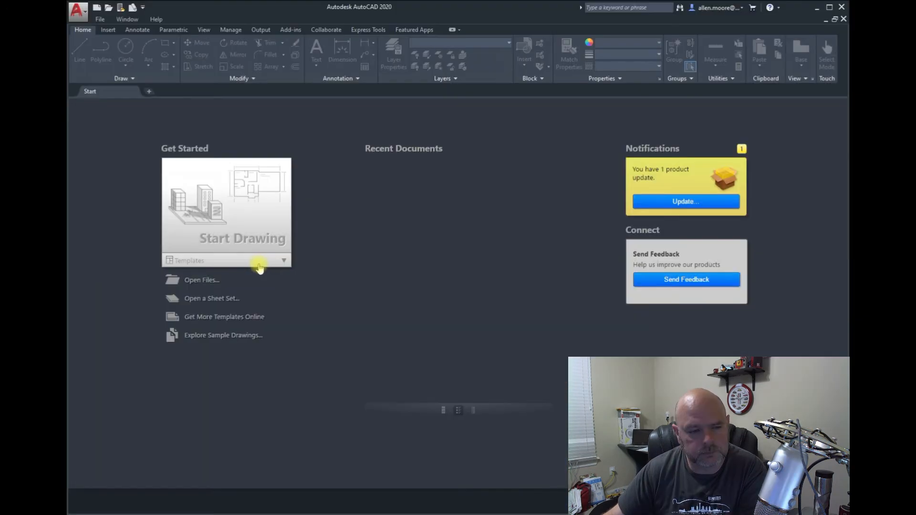
pyautogui.click(262, 261)
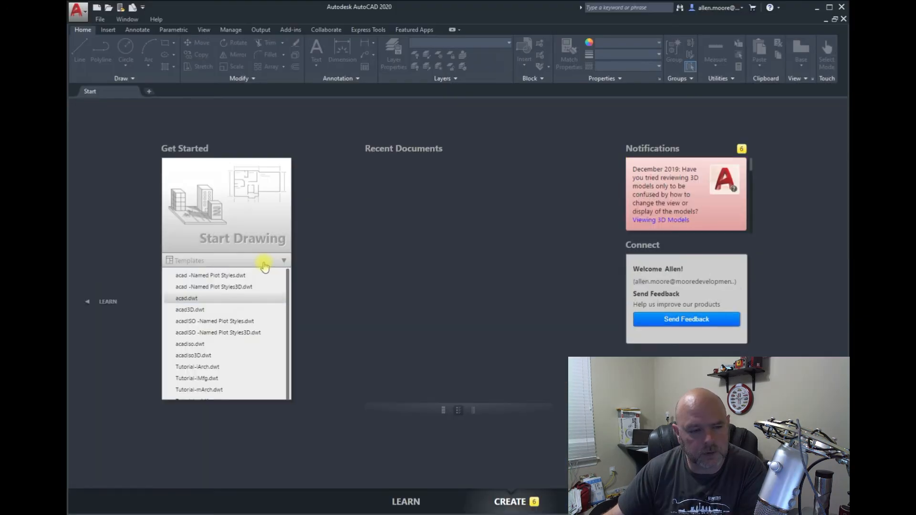
pyautogui.click(196, 301)
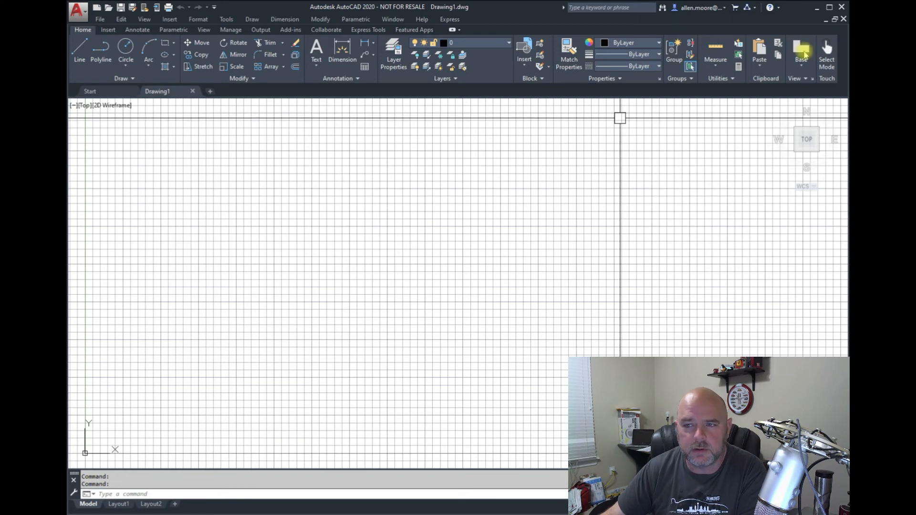
# - Minimize AutoCAD and duplicate the CADD Crazy Profile shortcut on the desktop
pyautogui.click(818, 9)
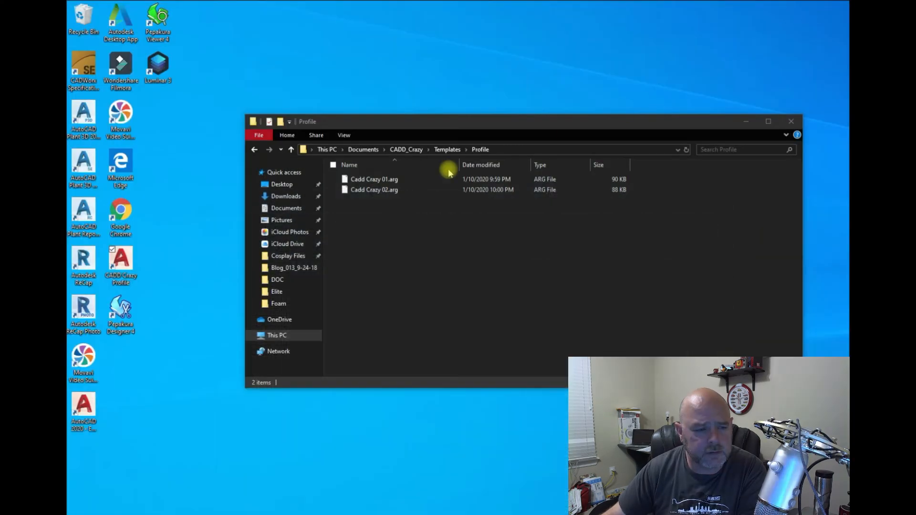
pyautogui.rightClick(130, 261)
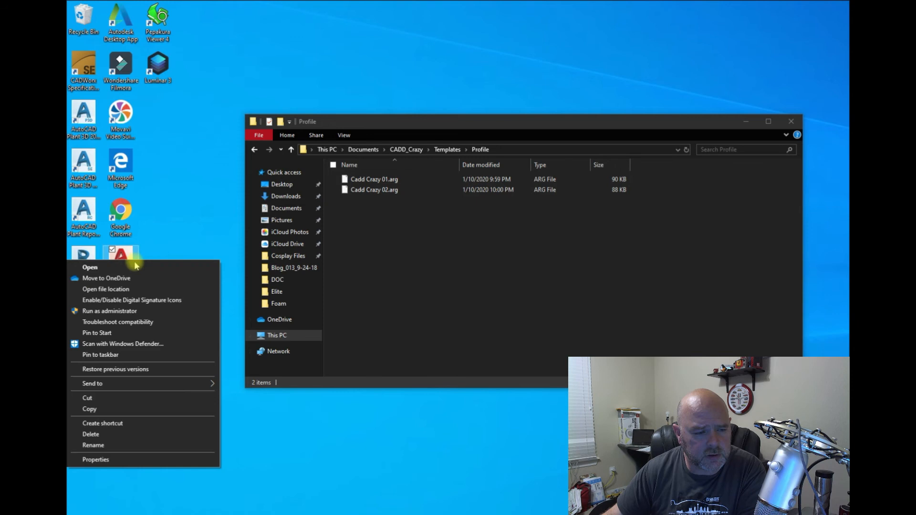
pyautogui.click(126, 410)
pyautogui.rightClick(173, 332)
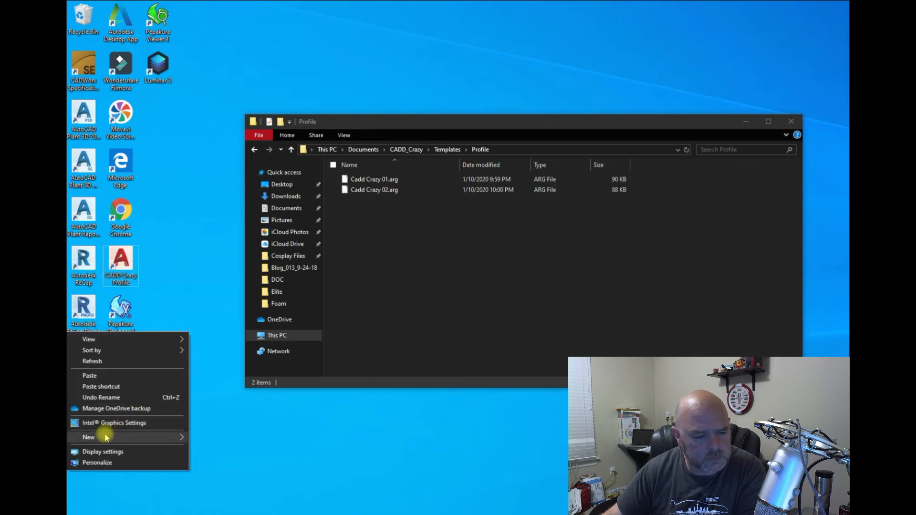
pyautogui.click(119, 375)
pyautogui.click(163, 371)
# - Rename the copied desktop shortcut to CADD Crazy Profile 1
pyautogui.rightClick(163, 339)
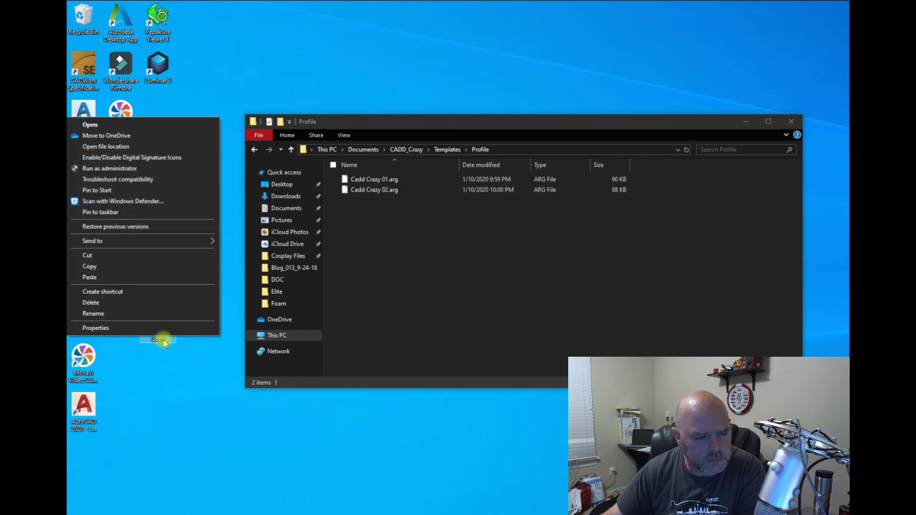
pyautogui.click(128, 312)
pyautogui.press('End')
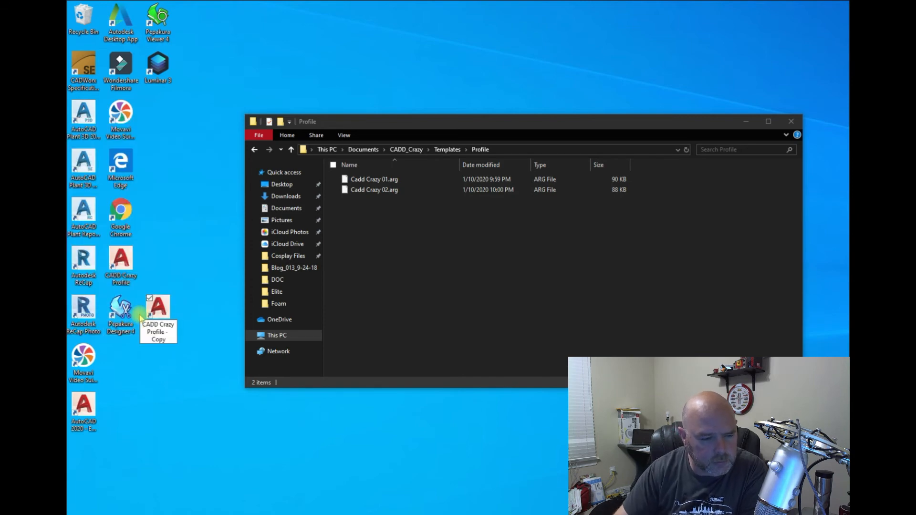
pyautogui.press('BackSpace')
pyautogui.press('BackSpace')
pyautogui.press('BackSpace')
pyautogui.press('BackSpace')
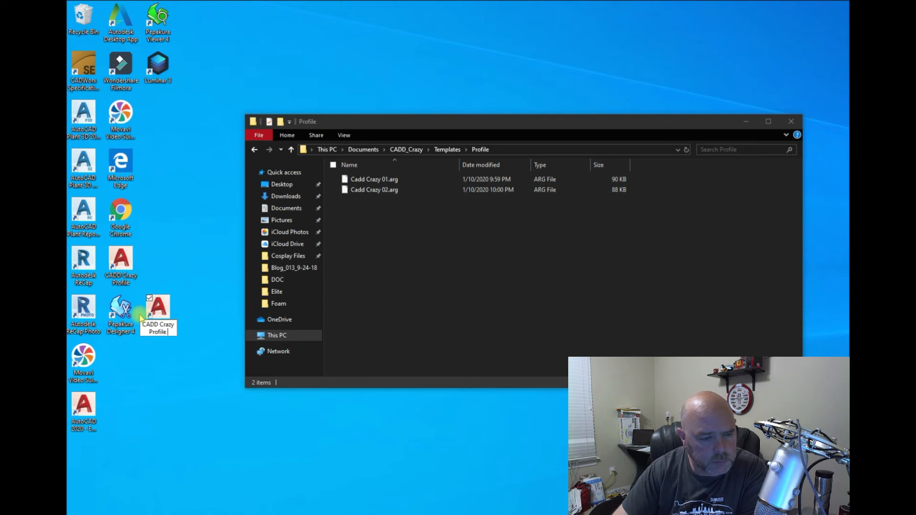
pyautogui.press('BackSpace')
pyautogui.write('1')
pyautogui.press('Return')
# - Rename the copied desktop shortcut to CADD Crazy Profile 2
pyautogui.rightClick(144, 318)
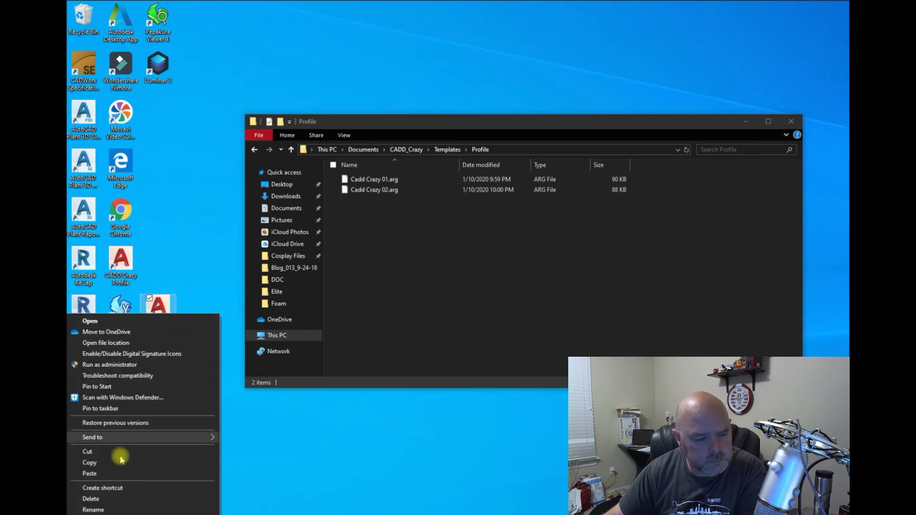
pyautogui.click(113, 509)
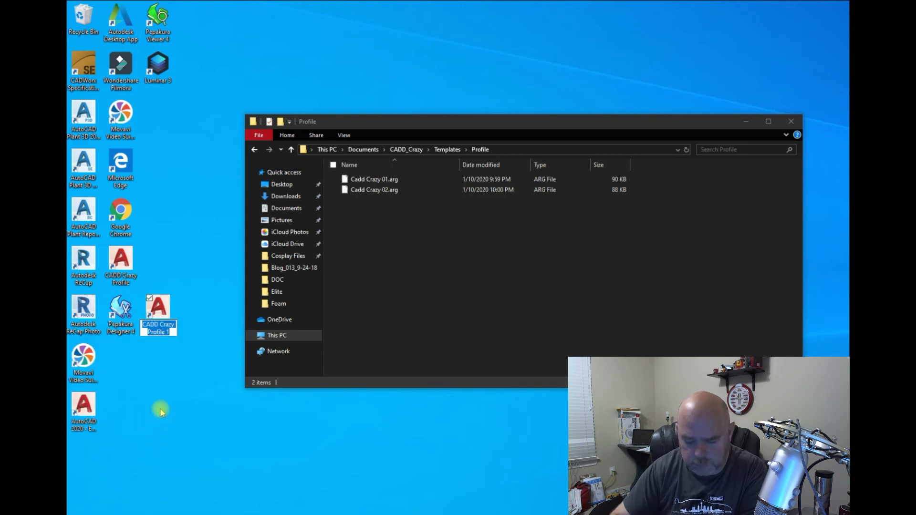
pyautogui.press('End')
pyautogui.press('BackSpace')
pyautogui.write('2')
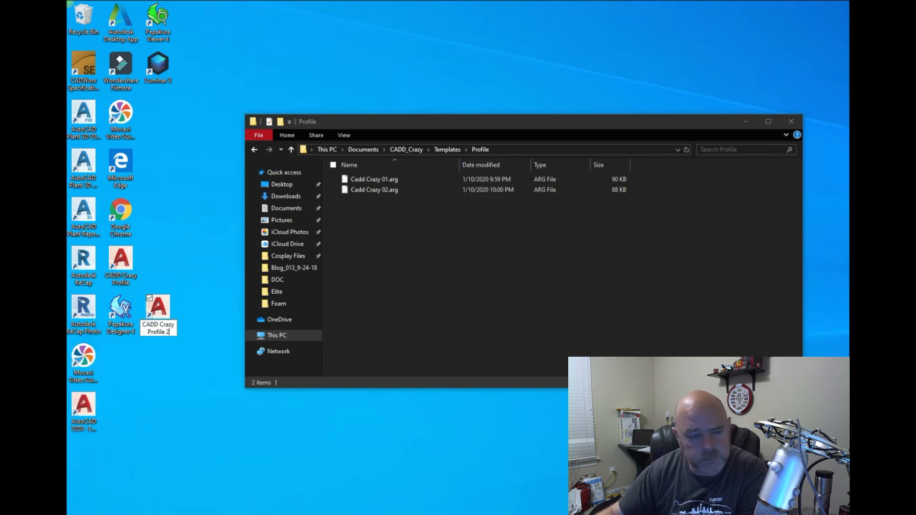
# - Change the profile name in the CADD Crazy Profile 2 shortcut's target to "CADD Crazy 02" and apply the properties
pyautogui.rightClick(168, 310)
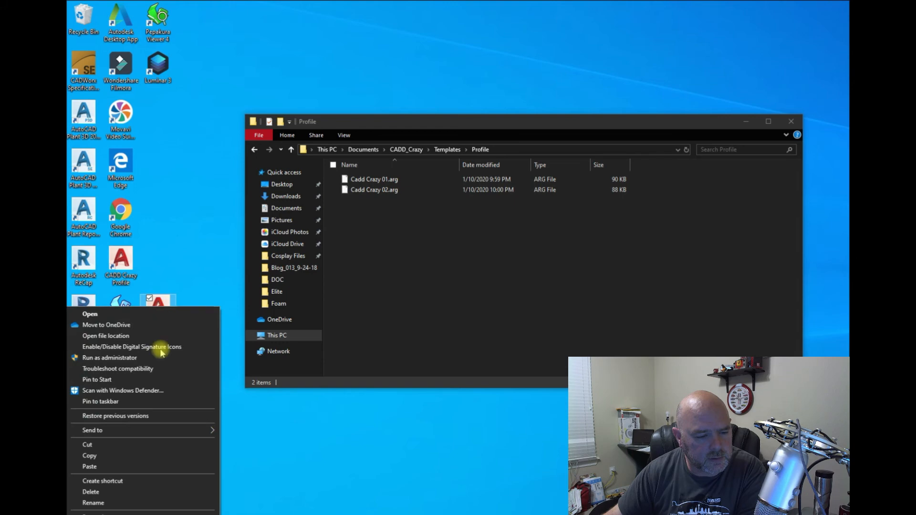
pyautogui.click(117, 508)
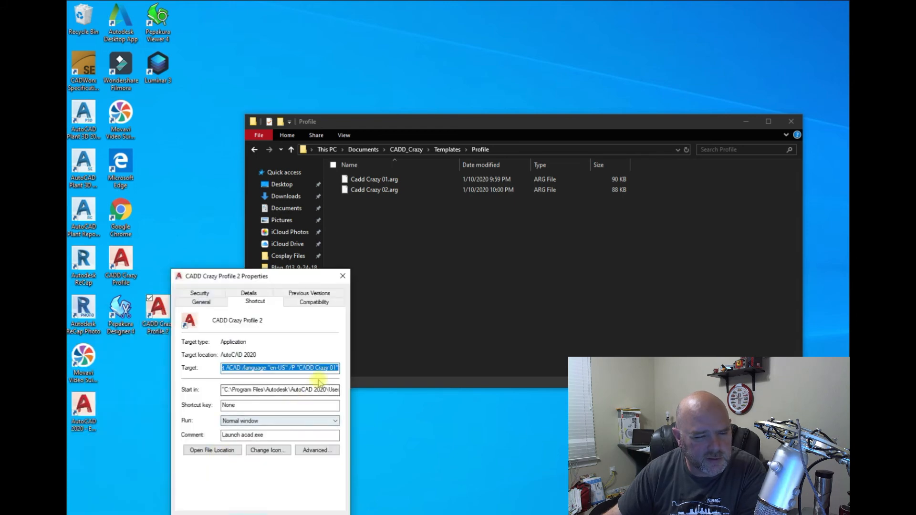
pyautogui.click(333, 368)
pyautogui.press('BackSpace')
pyautogui.press('BackSpace')
pyautogui.write('2"')
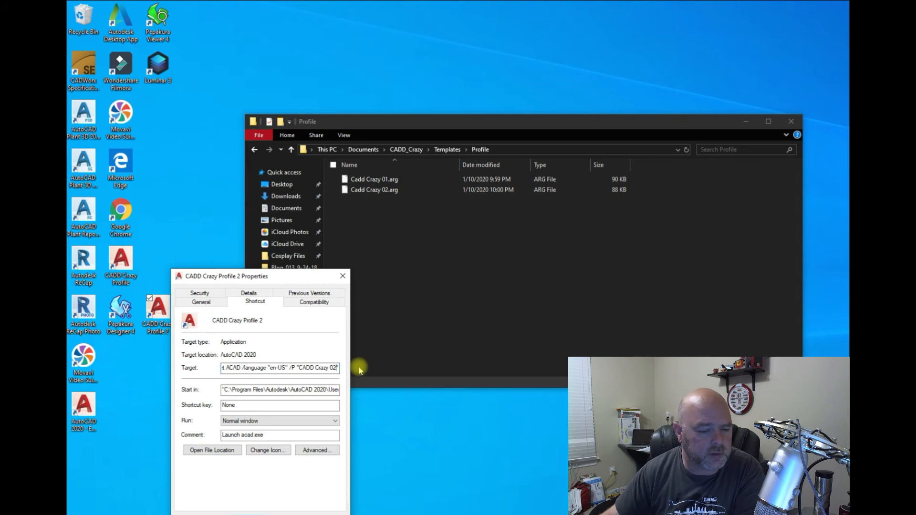
pyautogui.moveTo(293, 277); pyautogui.dragTo(285, 234)
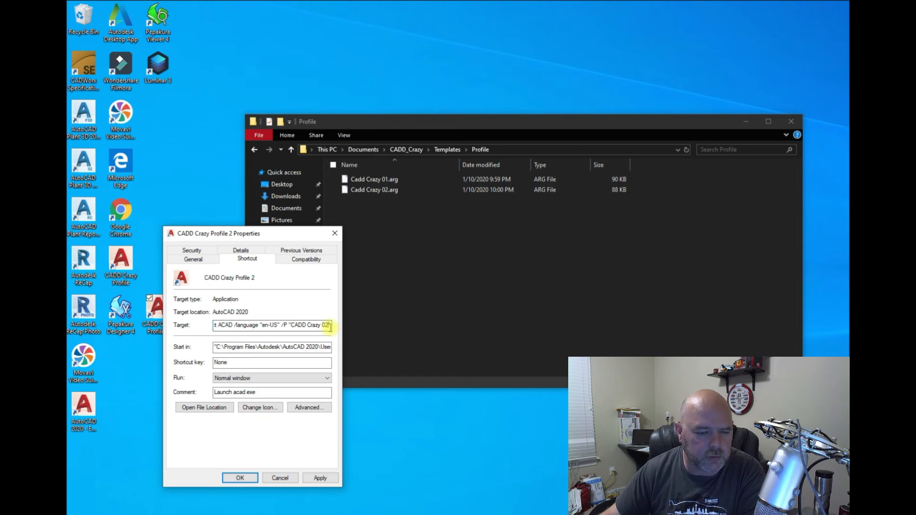
pyautogui.click(317, 477)
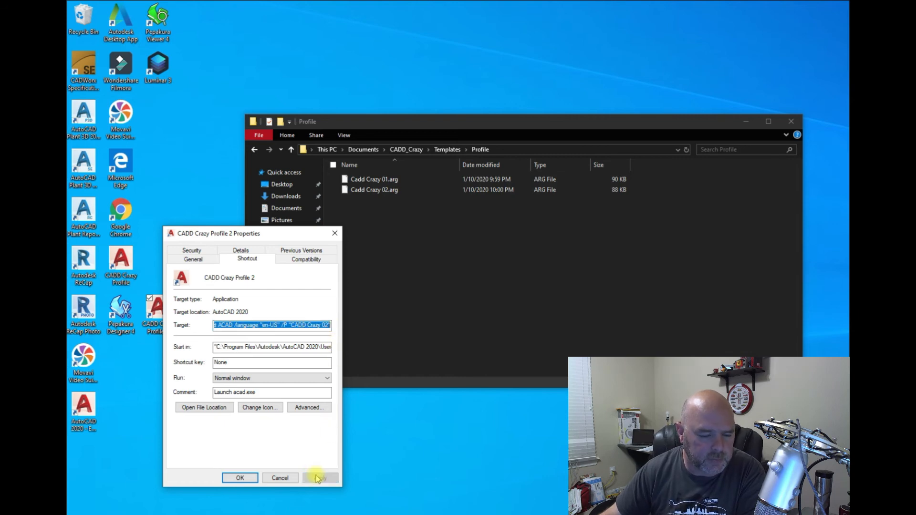
pyautogui.click(240, 477)
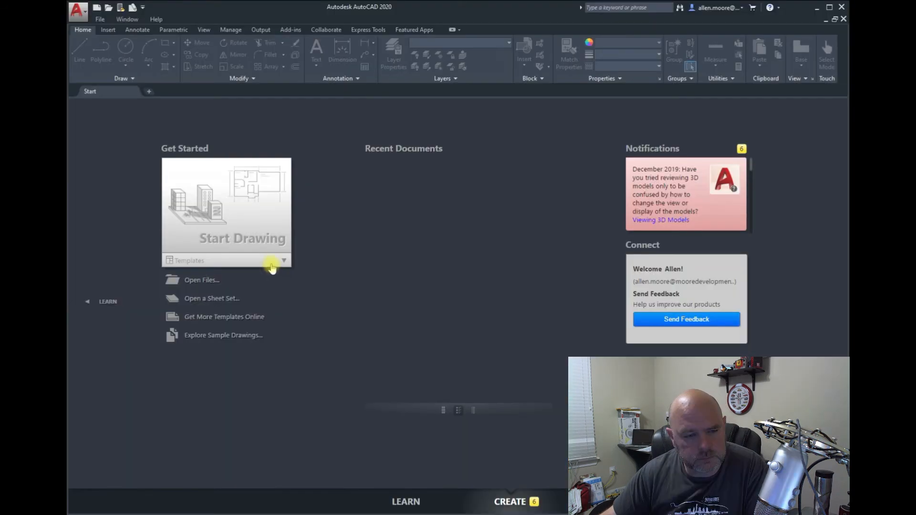
# - Start a new drawing from the acad.dwt template in the AutoCAD session launched with the second shortcut
pyautogui.click(270, 261)
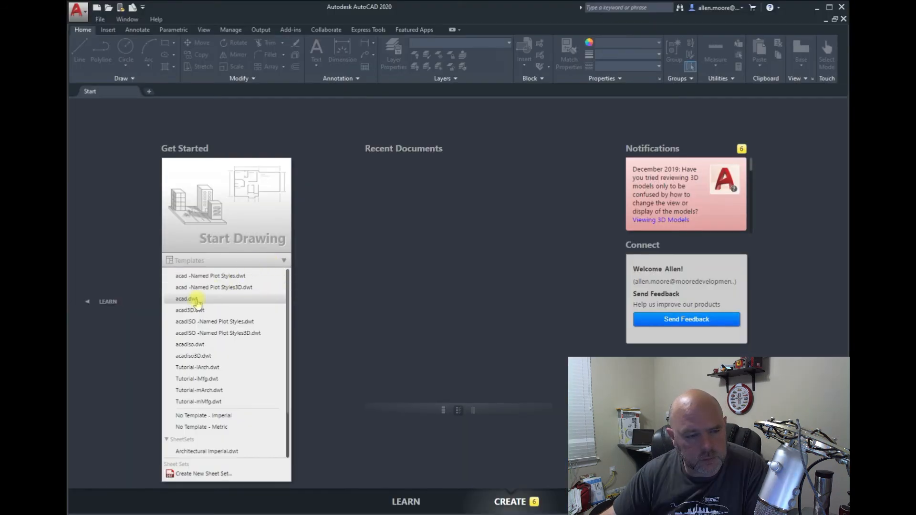
pyautogui.click(196, 300)
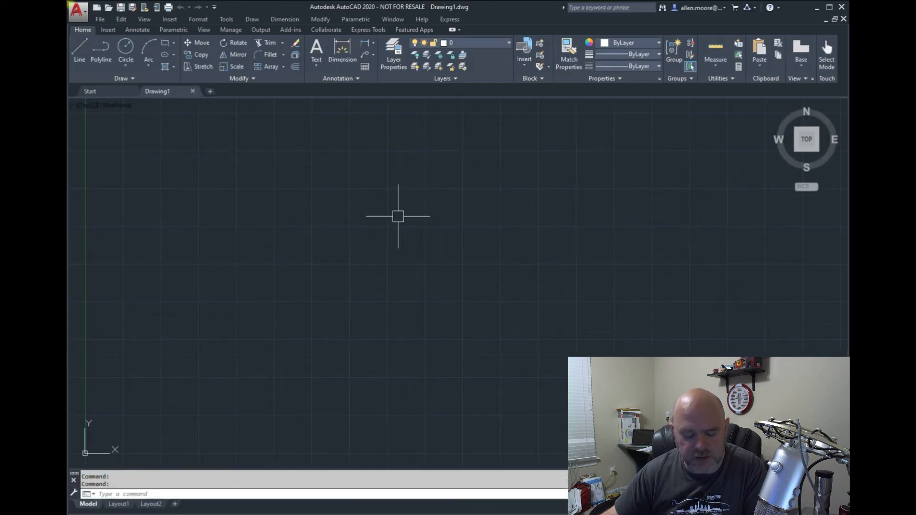
# - Check the current profile in the Options of both open AutoCAD sessions
pyautogui.write('op')
pyautogui.press('Return')
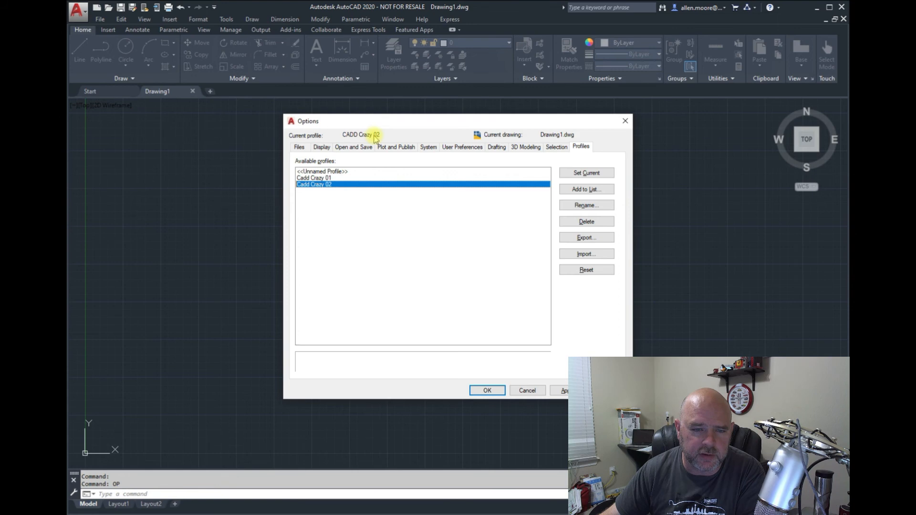
pyautogui.click(524, 390)
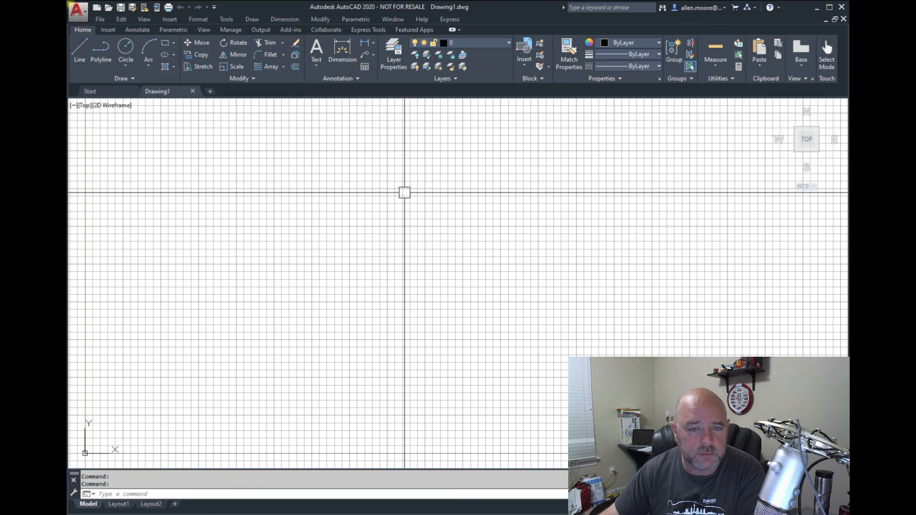
pyautogui.write('op')
pyautogui.press('Return')
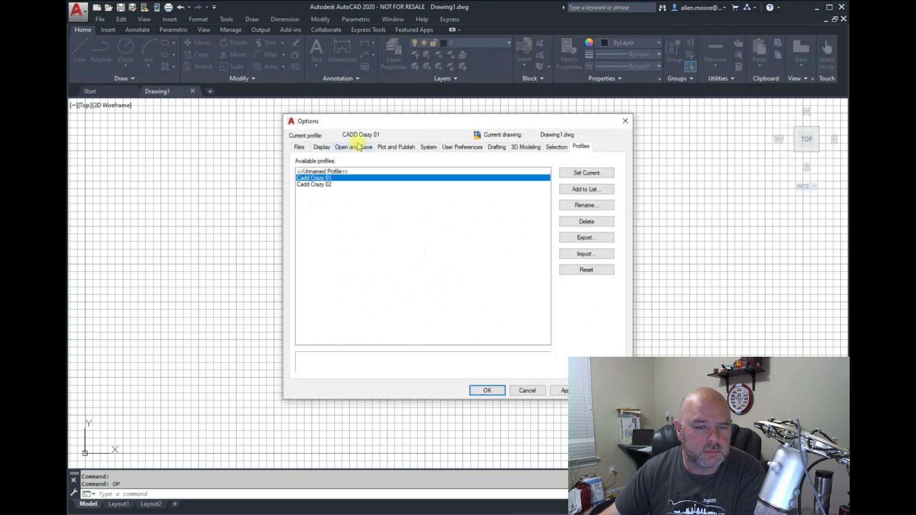